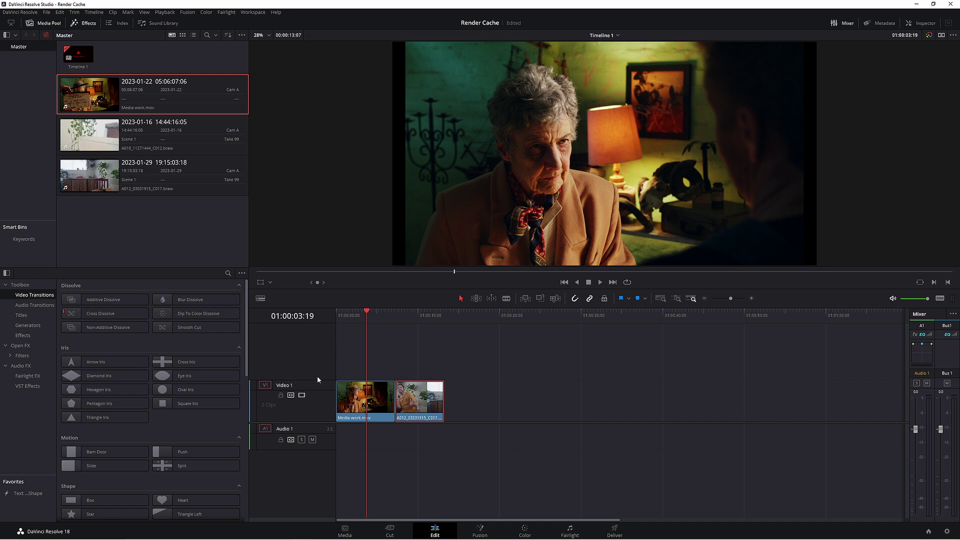
Drag an Adjustment Clip from Toolbox Effects onto Video 2, then select the Media work.mov clip.
click(31, 335)
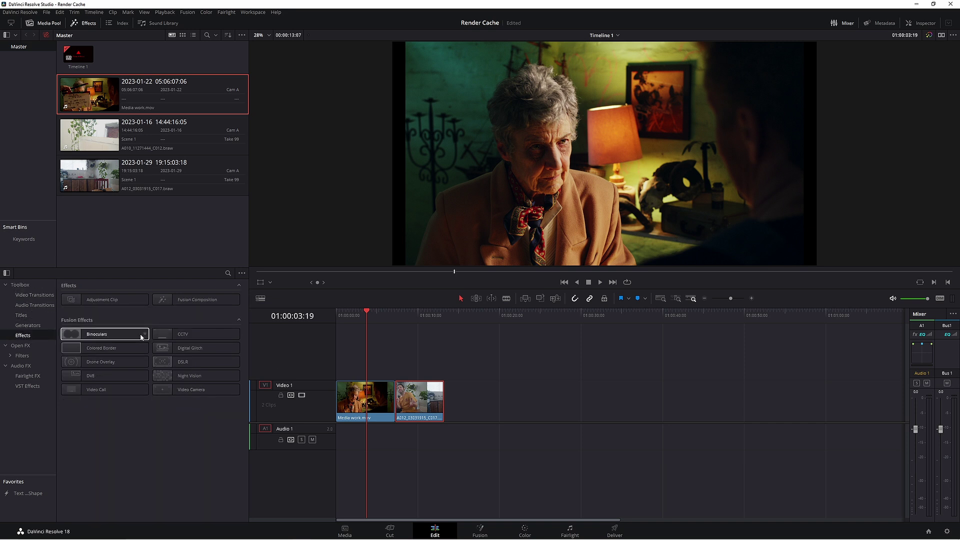
drag(97, 303, 349, 369)
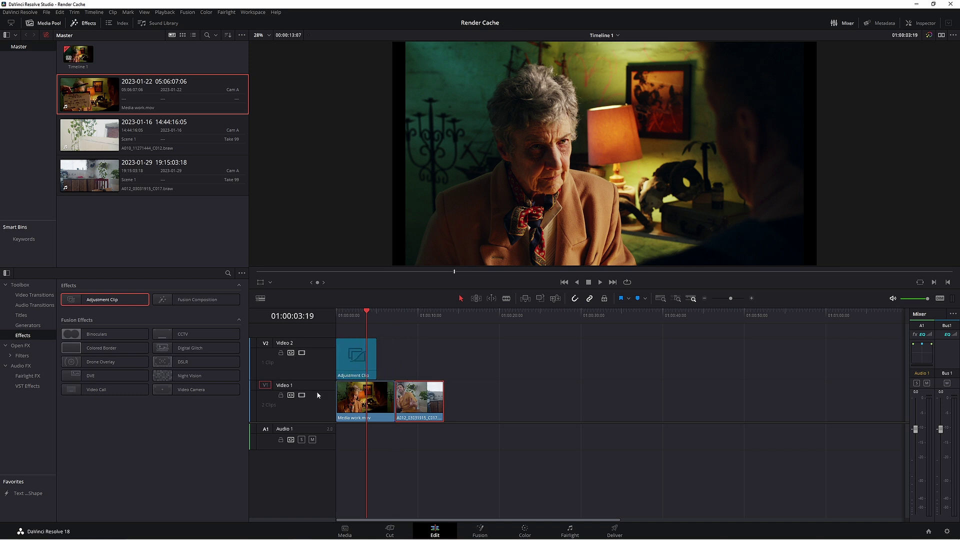
click(527, 467)
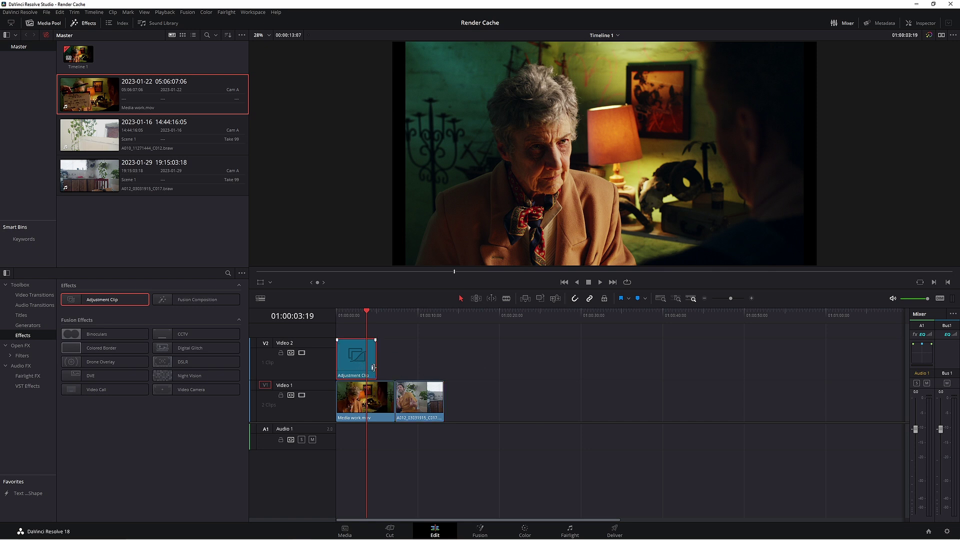
click(349, 410)
Open the adjustment clip on the Fusion page and select the MediaIn1 node.
click(347, 352)
click(480, 531)
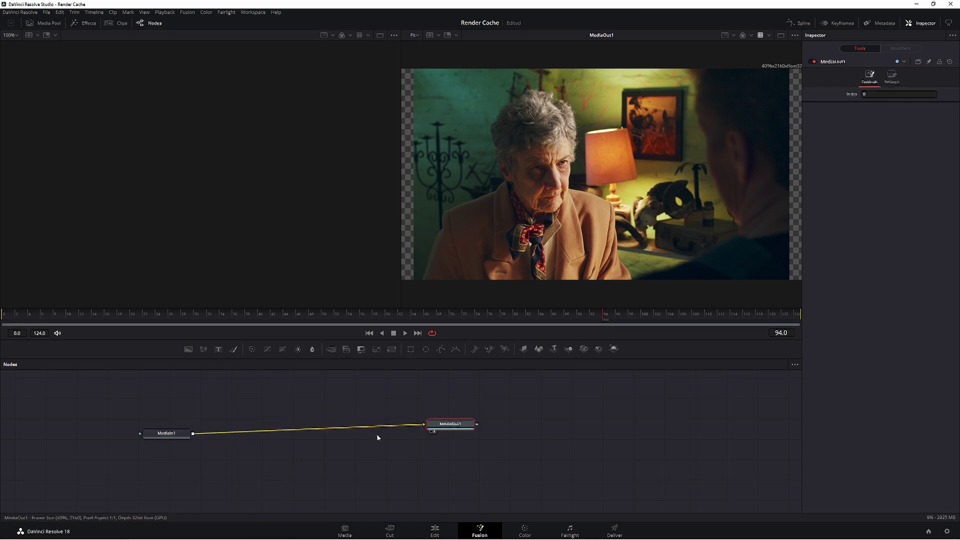
drag(167, 442, 243, 424)
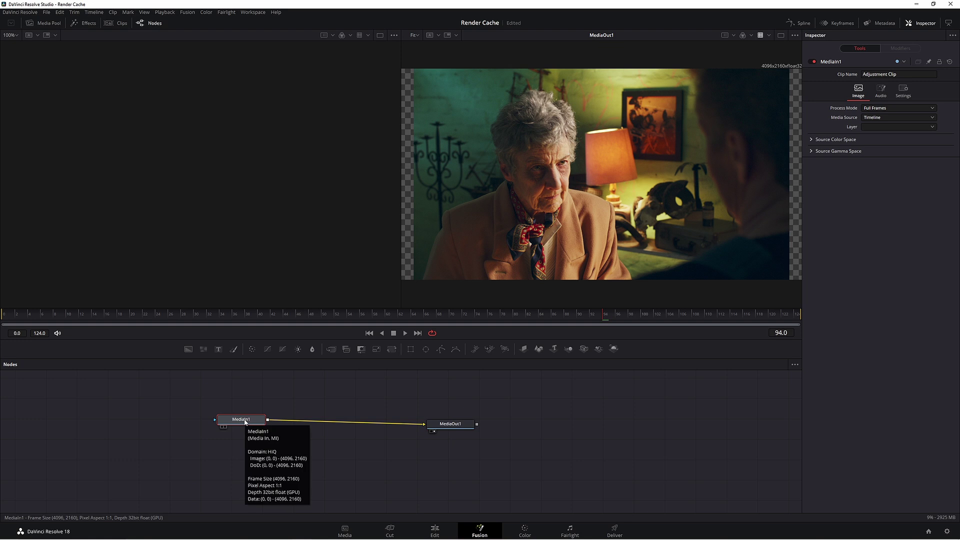
Search 'film Grain' in the tool search and add the Film Grain (FGr) node.
key(shift+space)
text(film)
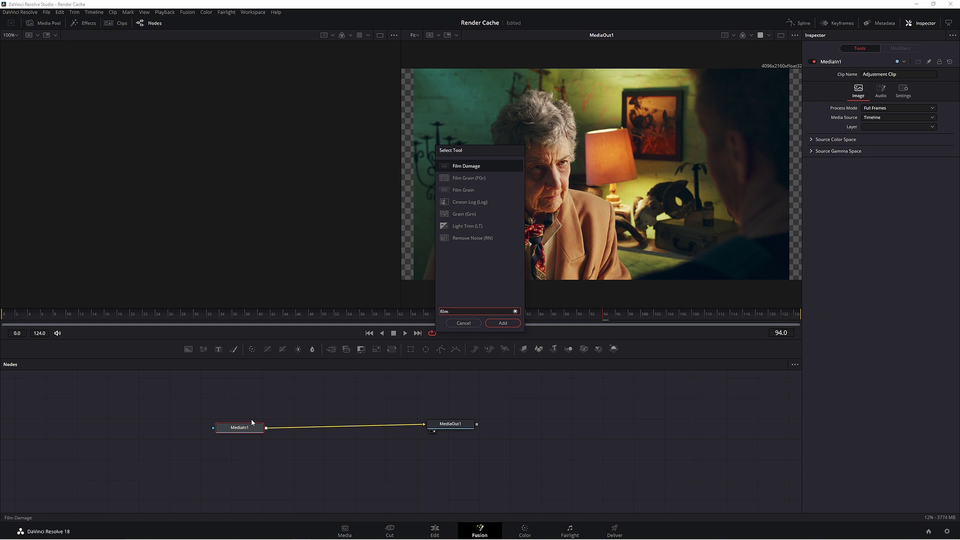
text( Grain)
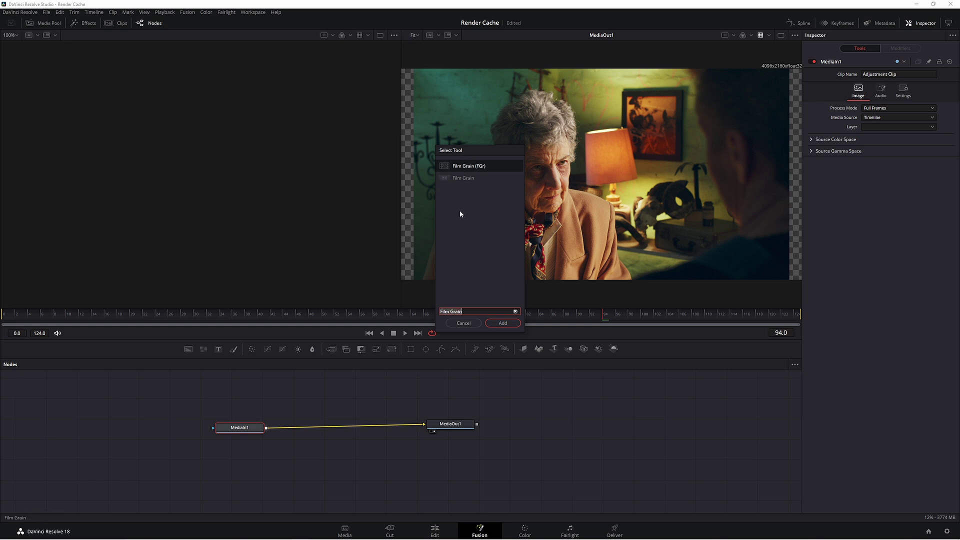
click(464, 176)
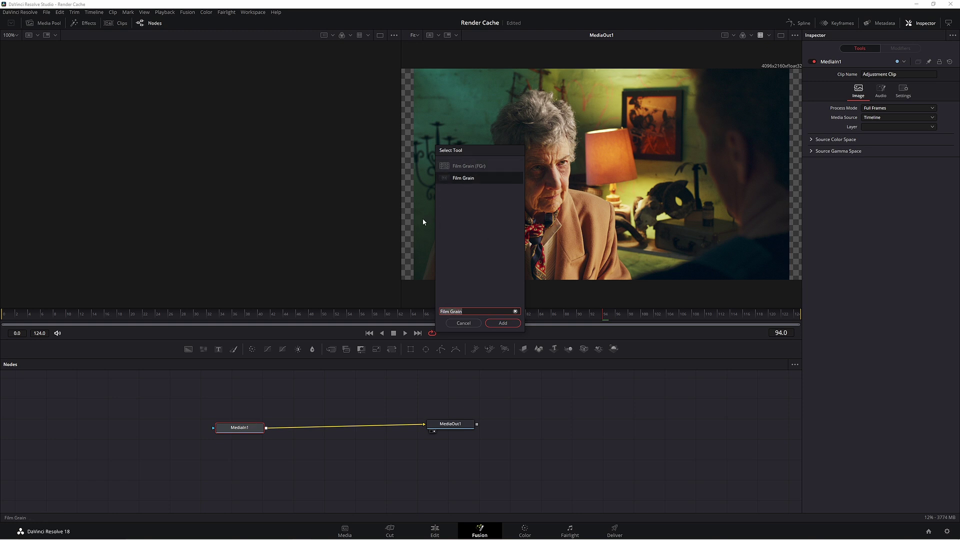
click(474, 167)
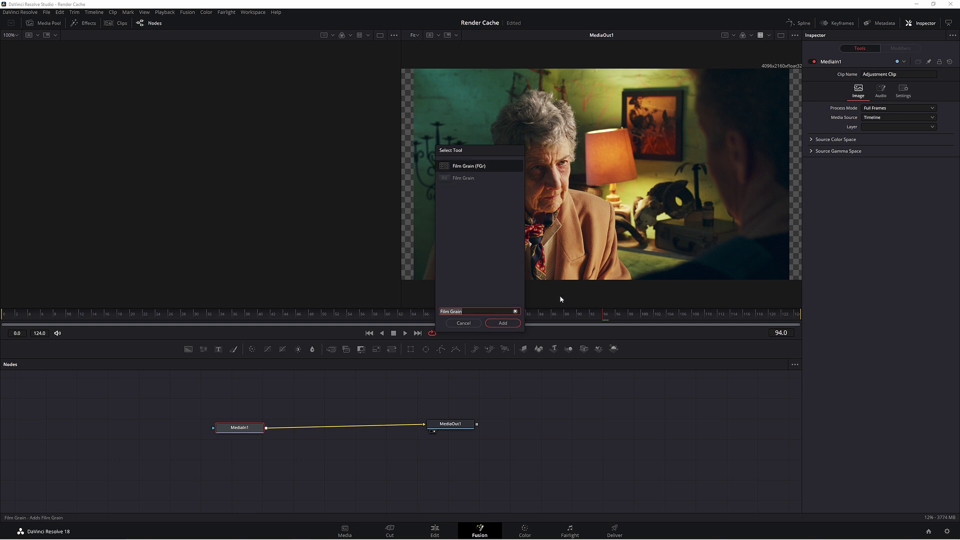
click(502, 323)
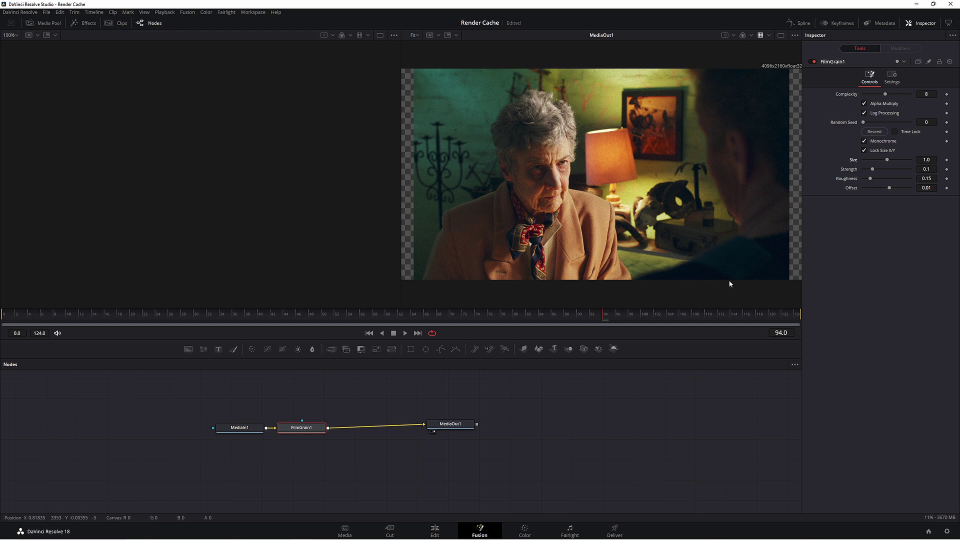
Preview rougher grain, then reset and settle on Size 0.52, Strength 0.1457, Roughness 0.15.
mouse_move(888, 160)
mouse_down()
mouse_move(898, 160)
mouse_move(886, 170)
mouse_move(896, 169)
mouse_up()
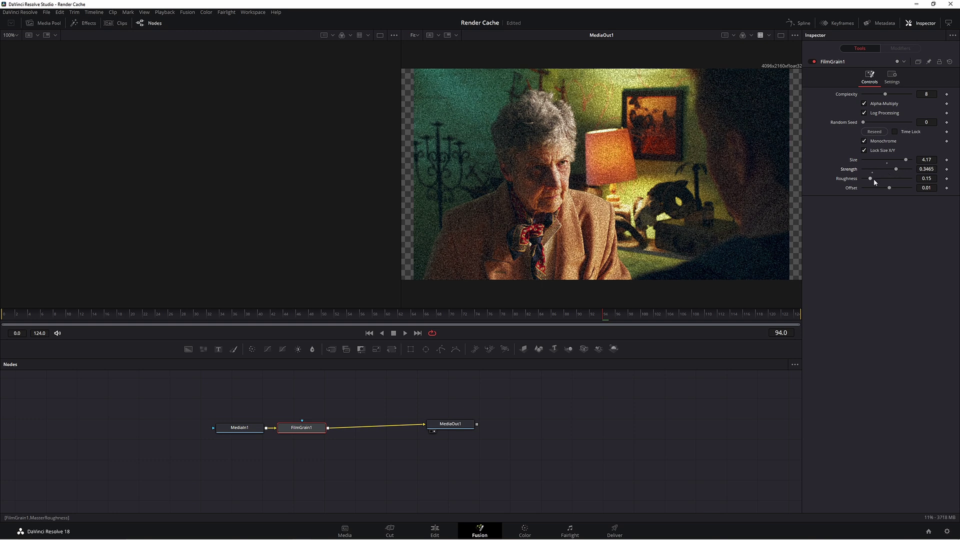
drag(871, 178, 890, 179)
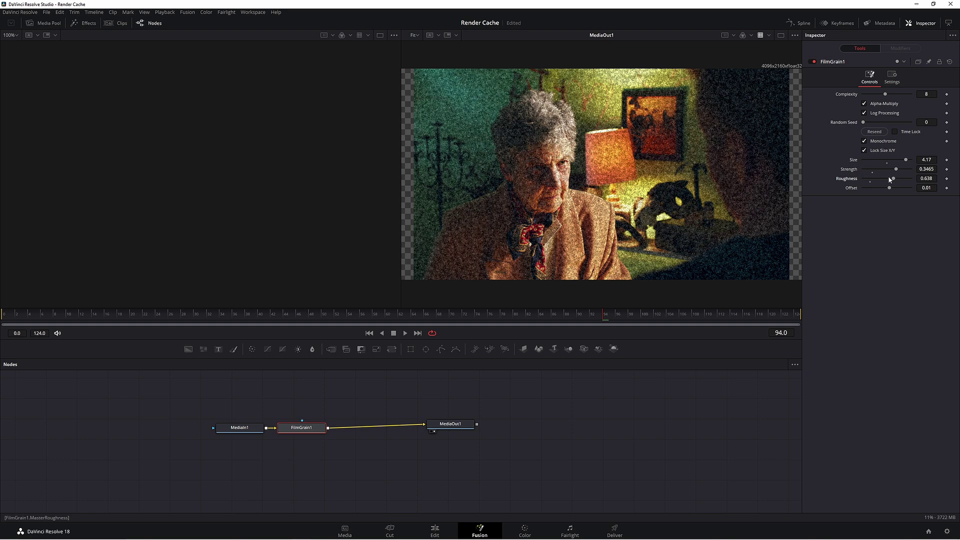
key(space)
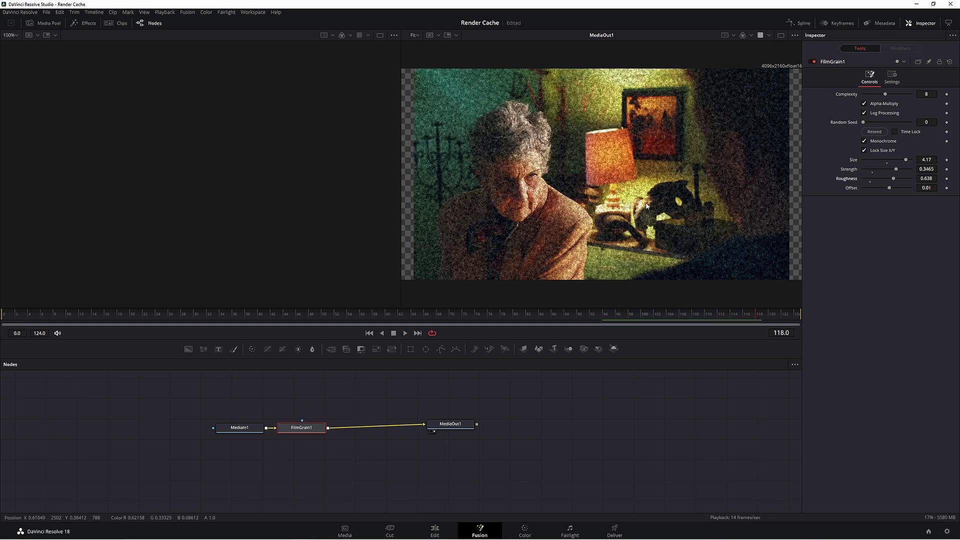
double_click(850, 180)
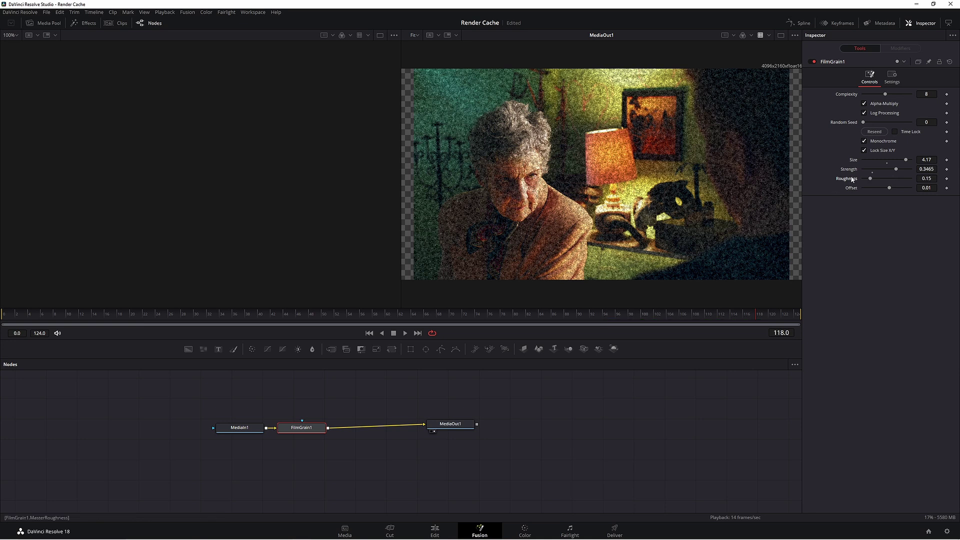
double_click(852, 170)
double_click(853, 160)
mouse_move(888, 160)
mouse_down()
mouse_move(871, 160)
mouse_move(878, 171)
mouse_up()
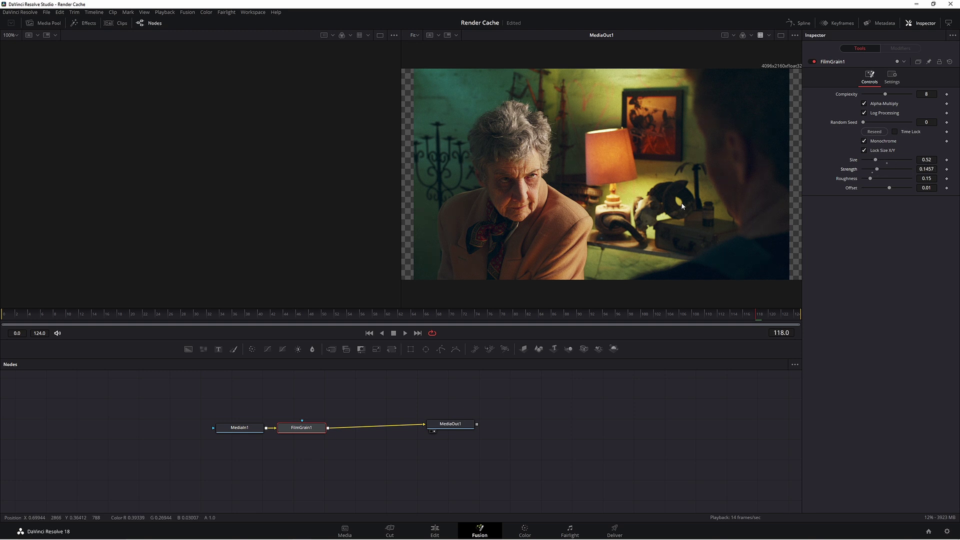
Review the grained shot on the Color page, briefly returning to Fusion in between.
click(525, 531)
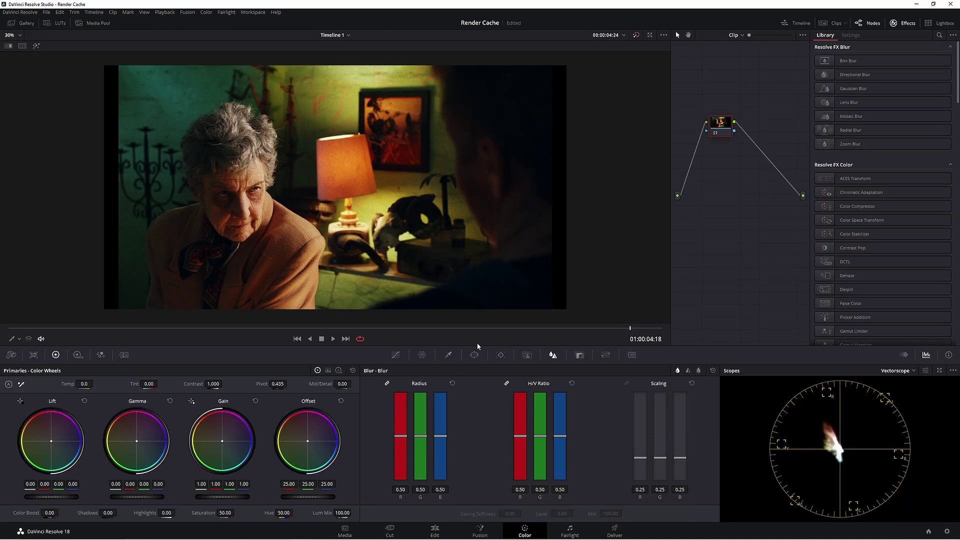
click(480, 530)
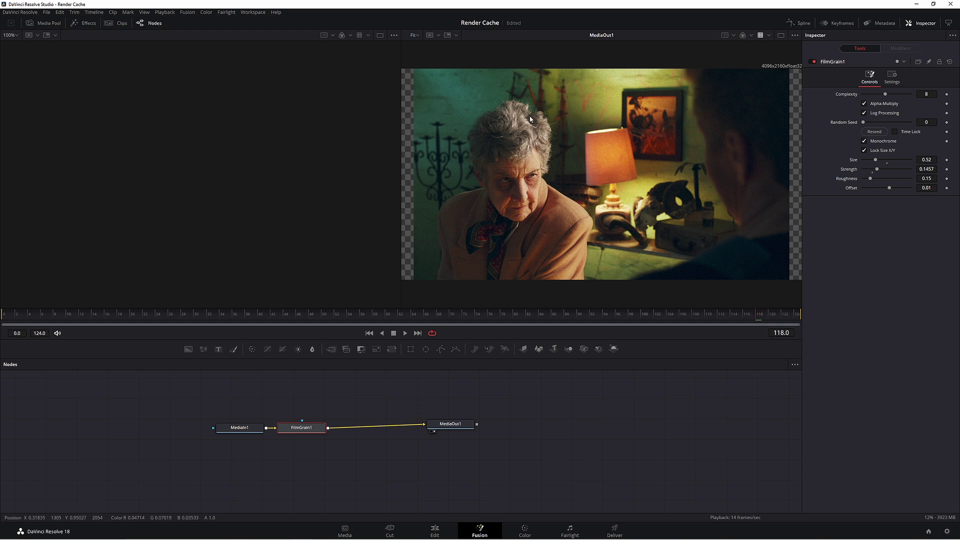
click(526, 530)
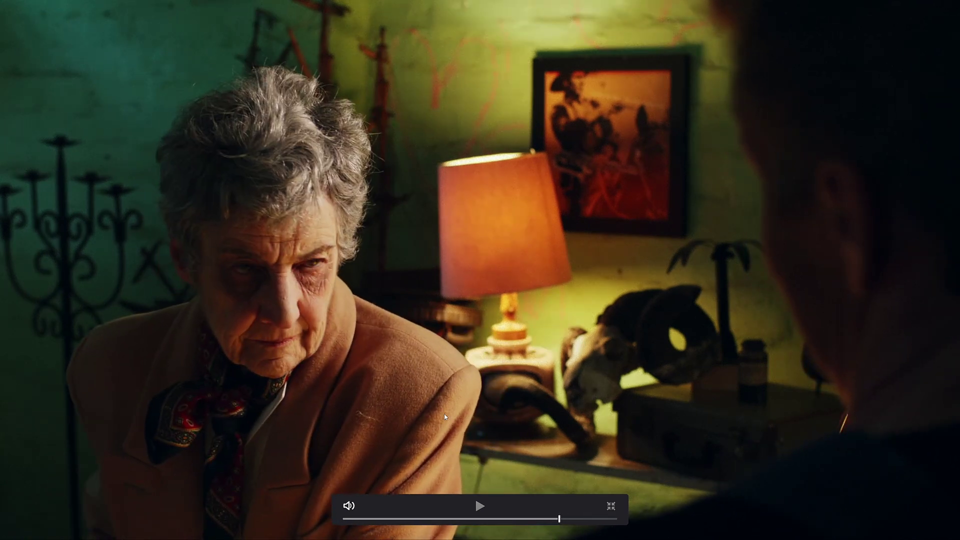
Exit full screen, return to Edit, and stretch the Adjustment Clip across both Video 1 clips.
key(Escape)
click(436, 530)
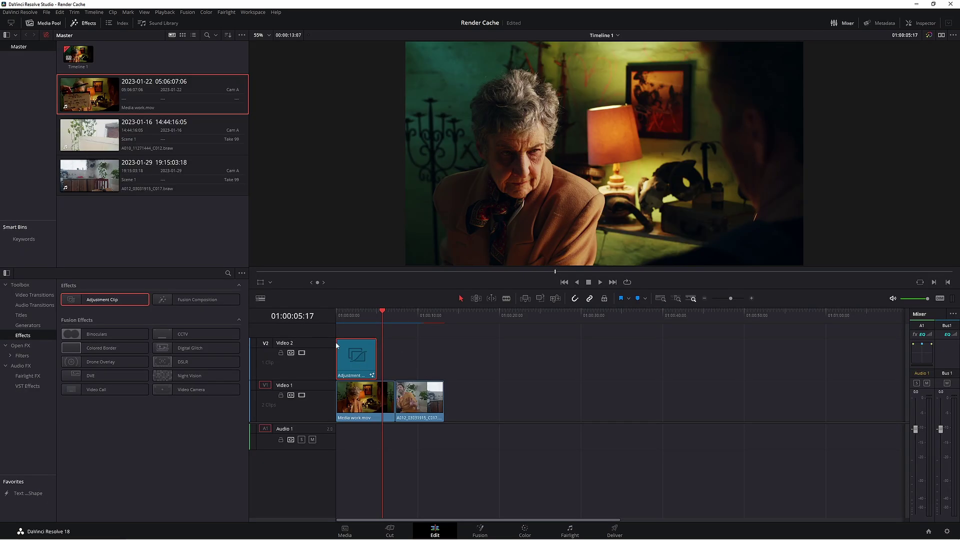
click(753, 299)
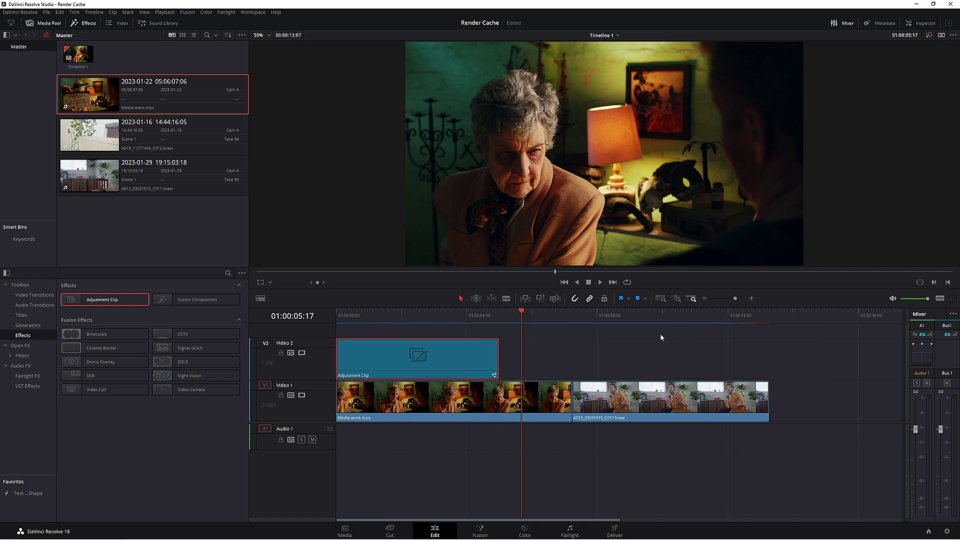
drag(500, 362, 773, 363)
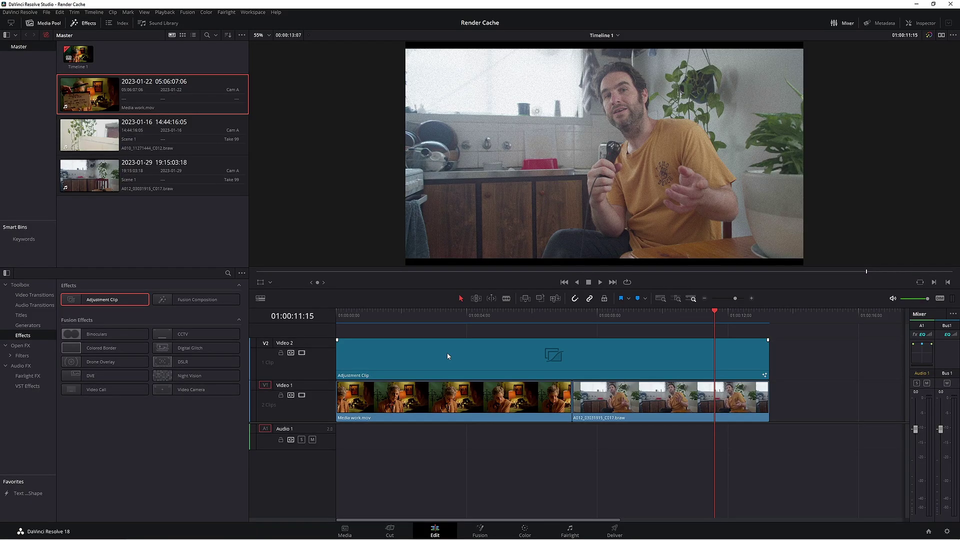
Trim the Adjustment Clip back to the cut and select the A012 clip.
drag(761, 369, 572, 372)
click(634, 316)
click(685, 400)
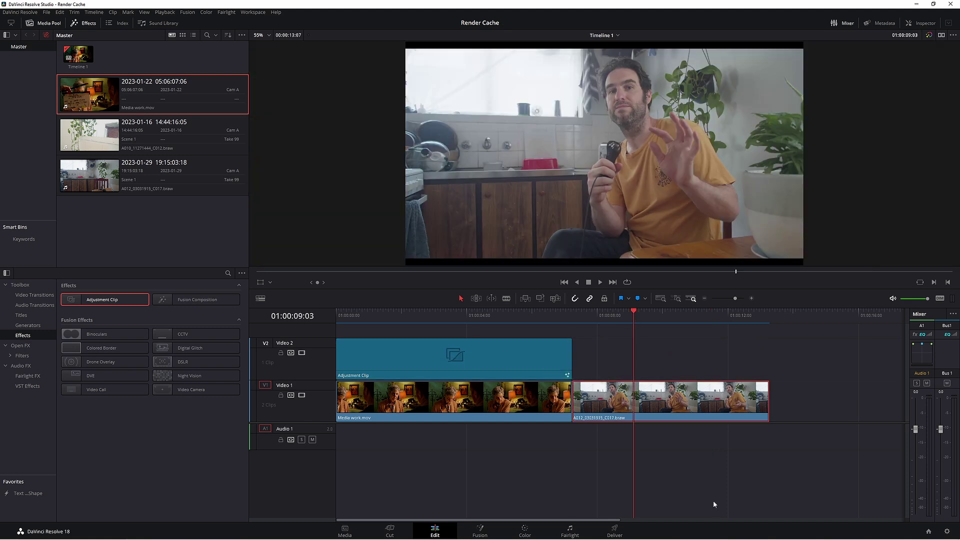
Add a Film Grain node to the A012 clip in Fusion, placed between its nodes.
click(482, 533)
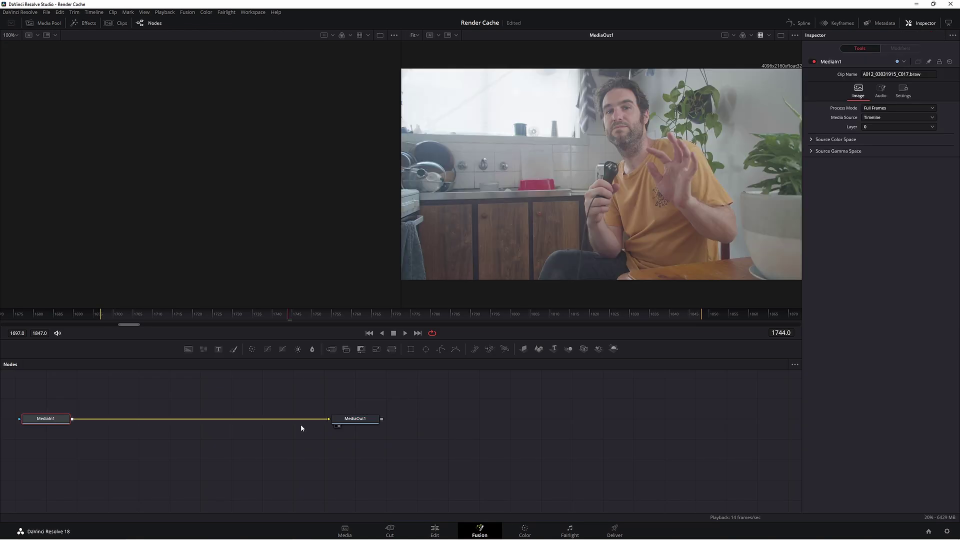
key(shift+space)
text(film)
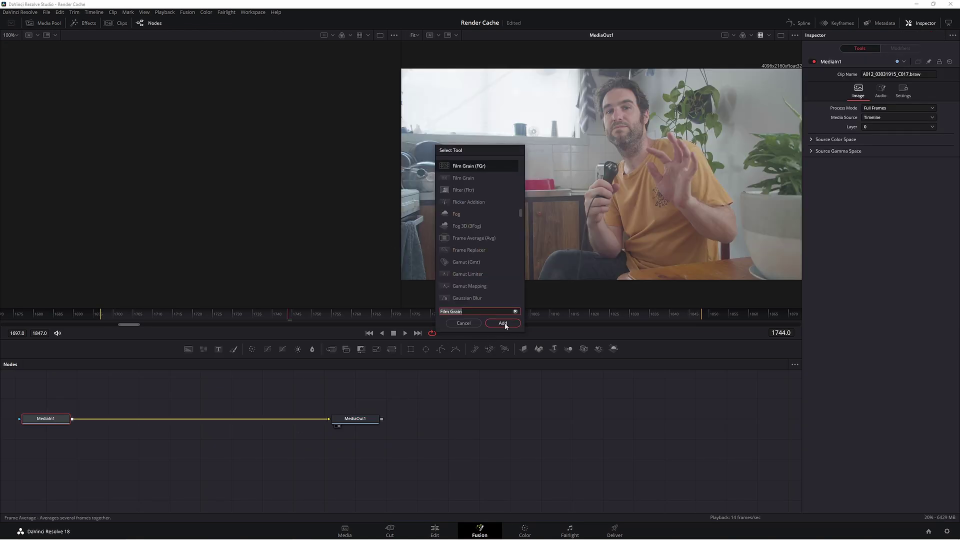
key(Return)
drag(129, 418, 191, 422)
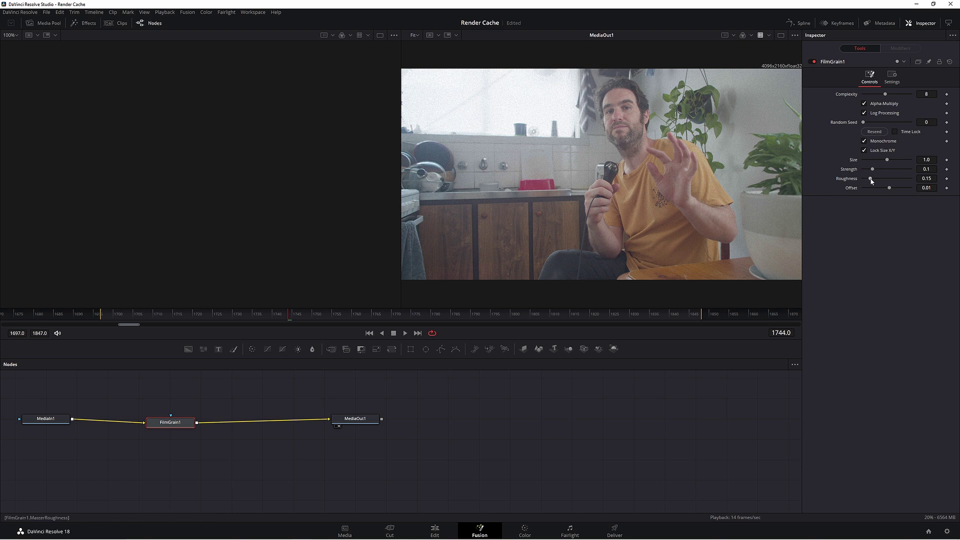
Raise the braw clip's FilmGrain1 Strength slightly to 0.1024.
mouse_move(874, 170)
mouse_down()
mouse_move(891, 171)
mouse_move(871, 178)
mouse_move(880, 162)
mouse_up()
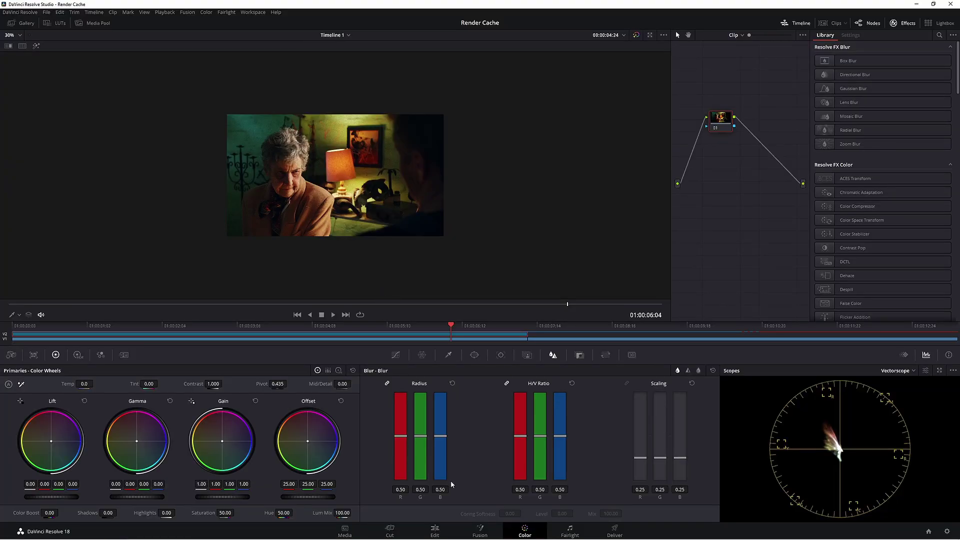
Reopen the adjustment clip in Fusion and centre FilmGrain1 between MediaIn1 and MediaOut1.
click(479, 531)
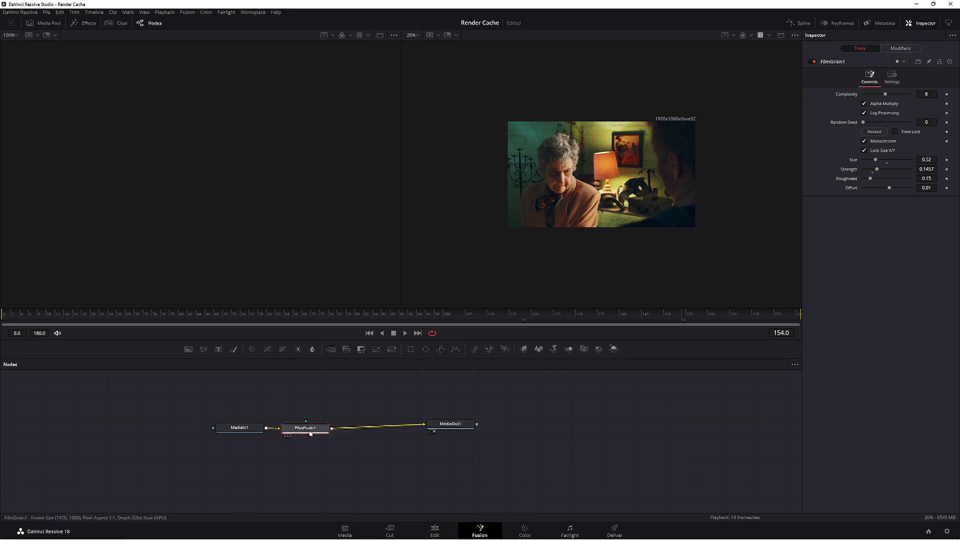
drag(306, 433, 336, 434)
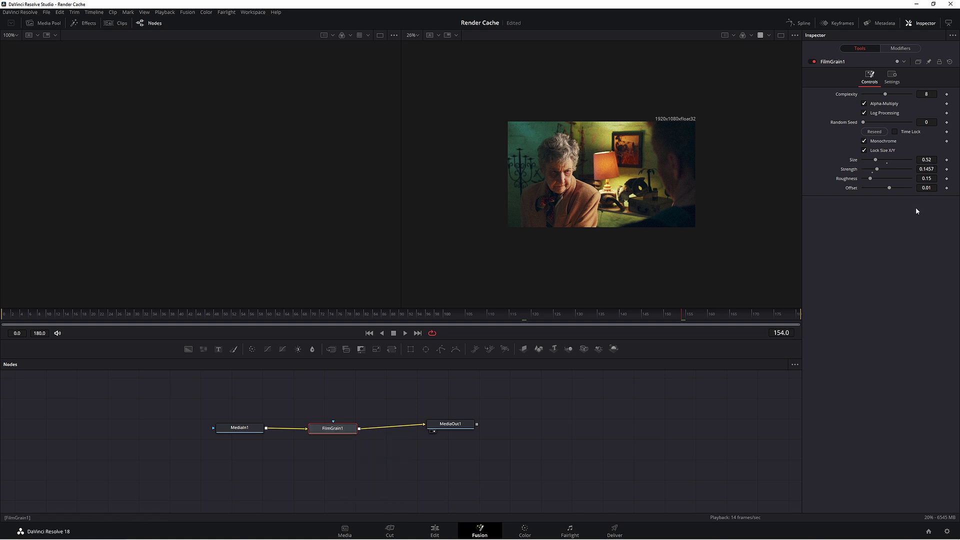
Set the adjustment clip's grain to Size 0.81, Strength 0.1299, Roughness 0.134 and save.
click(892, 77)
click(870, 77)
drag(876, 169, 870, 169)
drag(876, 160, 869, 180)
drag(869, 160, 878, 169)
key(ctrl+s)
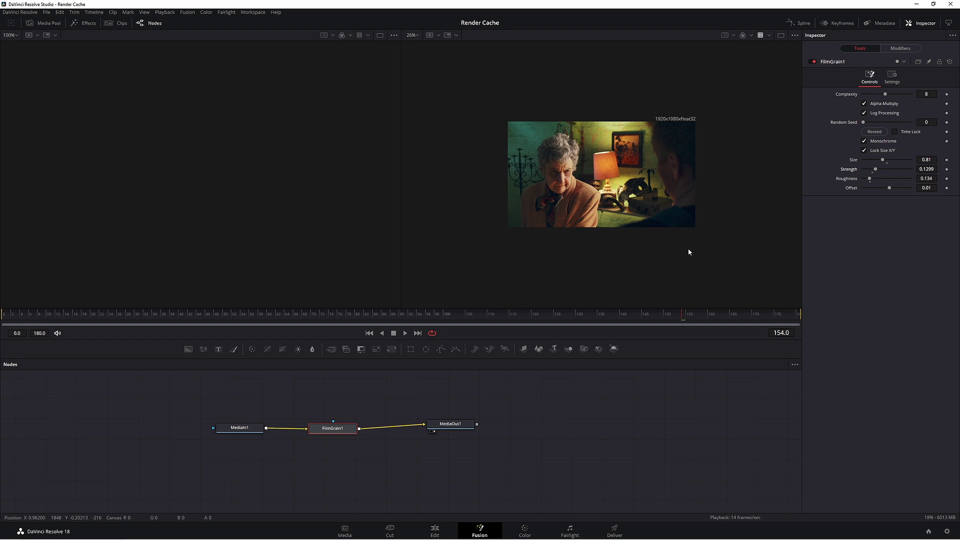